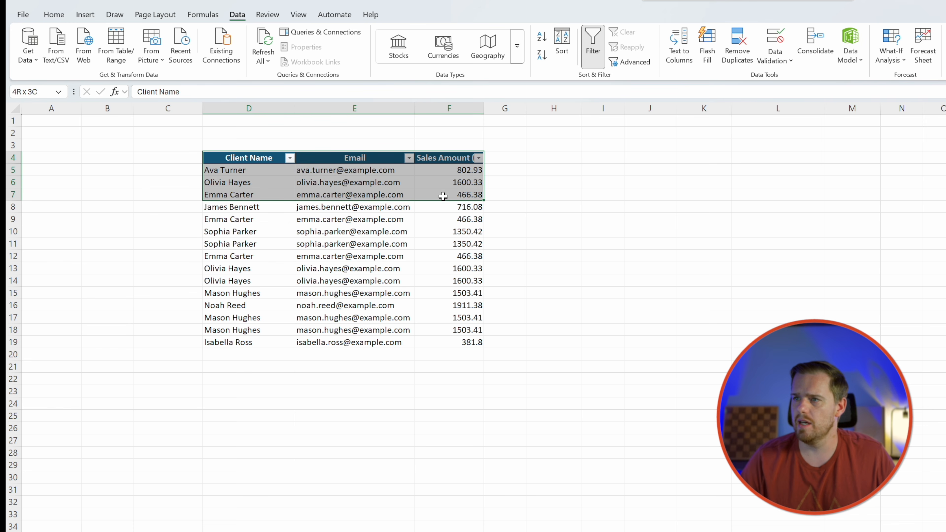
Widen the Sales Amount ($) column to fit its header text
{"action": "left_click", "coordinate": [510, 185]}
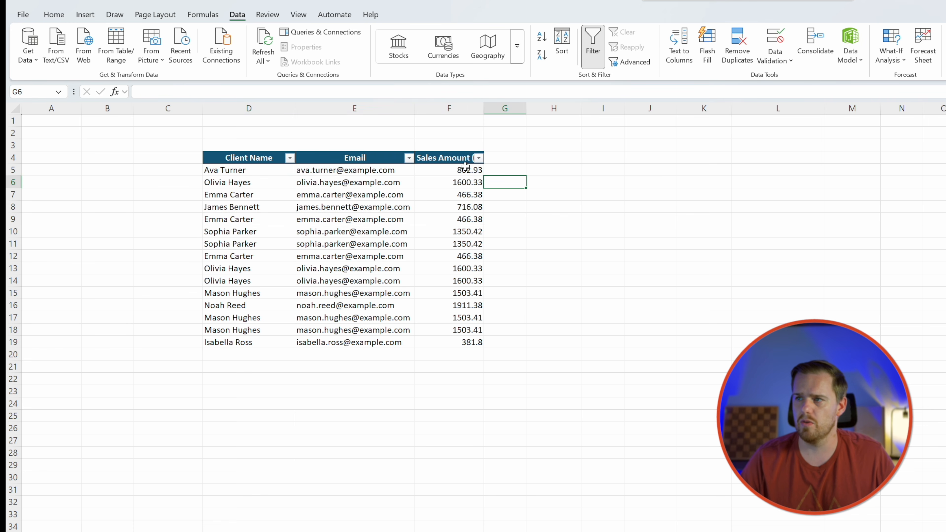
{"action": "double_click", "coordinate": [484, 106]}
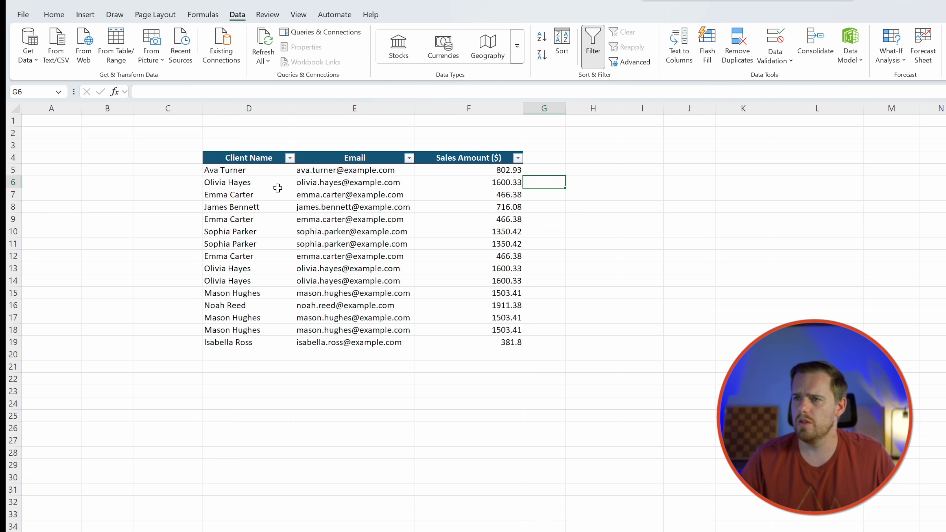
{"action": "left_click_drag", "start_coordinate": [246, 169], "coordinate": [236, 345]}
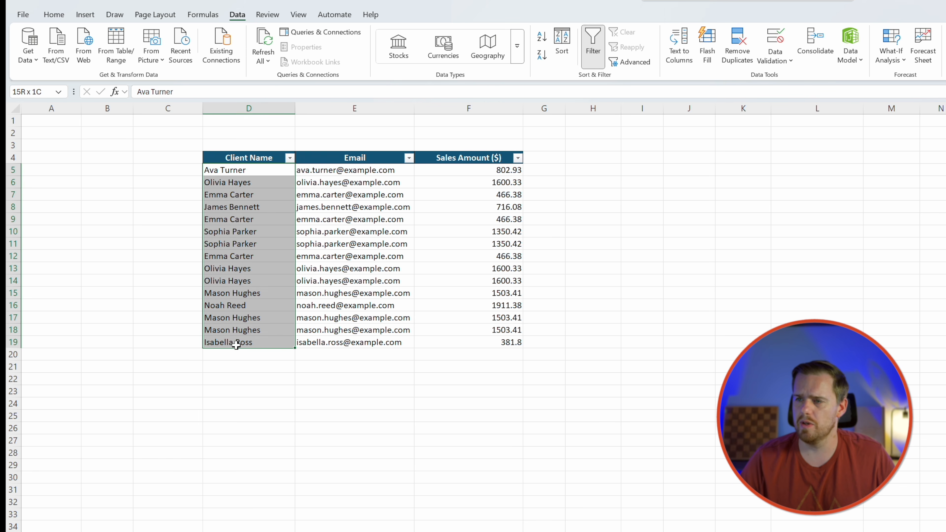
{"action": "left_click", "coordinate": [193, 317]}
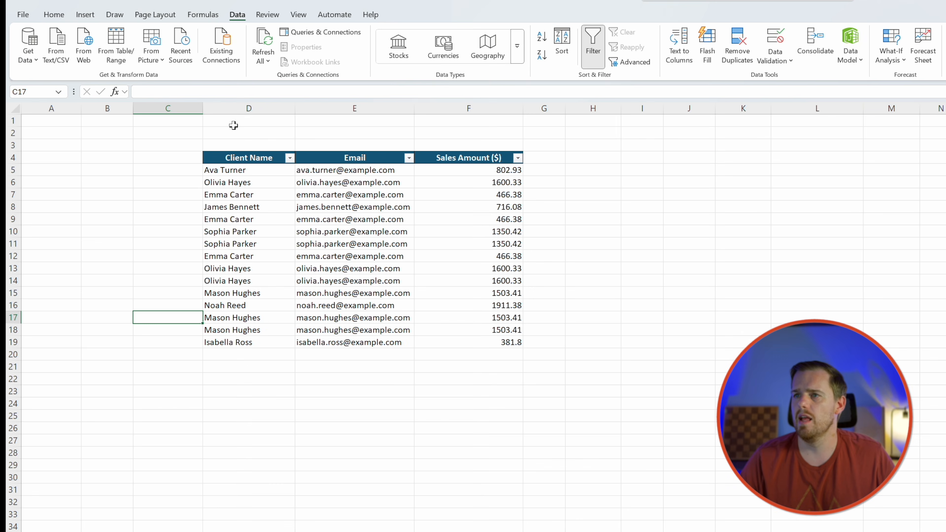
Remove duplicate rows from columns D to F, comparing all three columns and treating the data as having headers
{"action": "left_click_drag", "start_coordinate": [230, 111], "coordinate": [401, 110]}
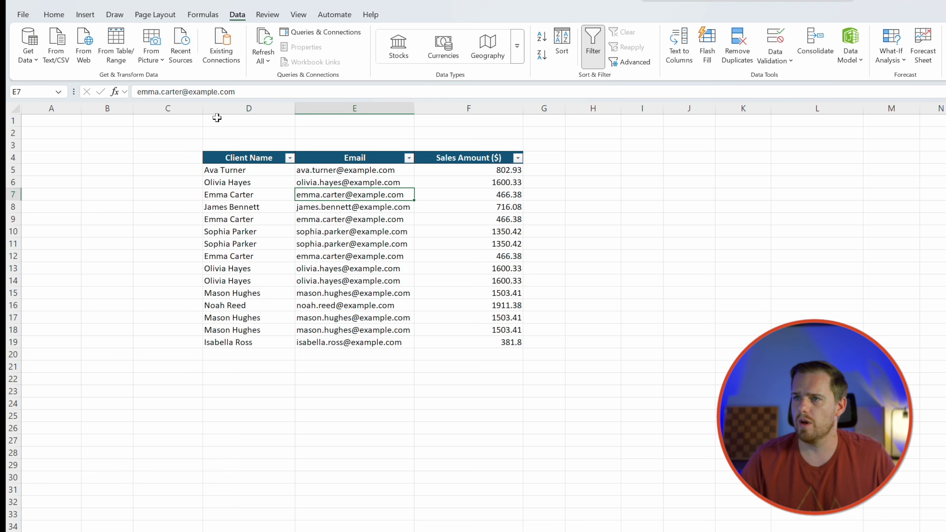
{"action": "left_click_drag", "start_coordinate": [234, 109], "coordinate": [484, 108]}
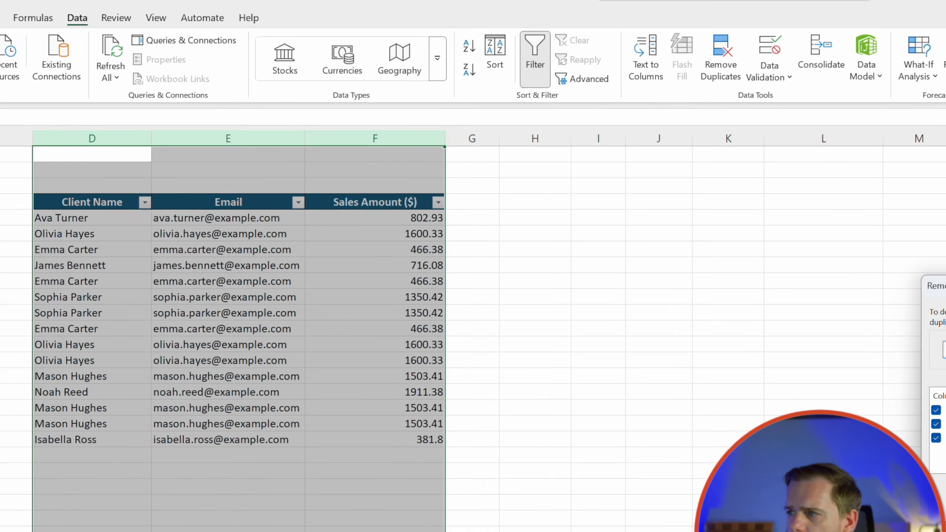
{"action": "left_click_drag", "start_coordinate": [942, 284], "coordinate": [618, 213]}
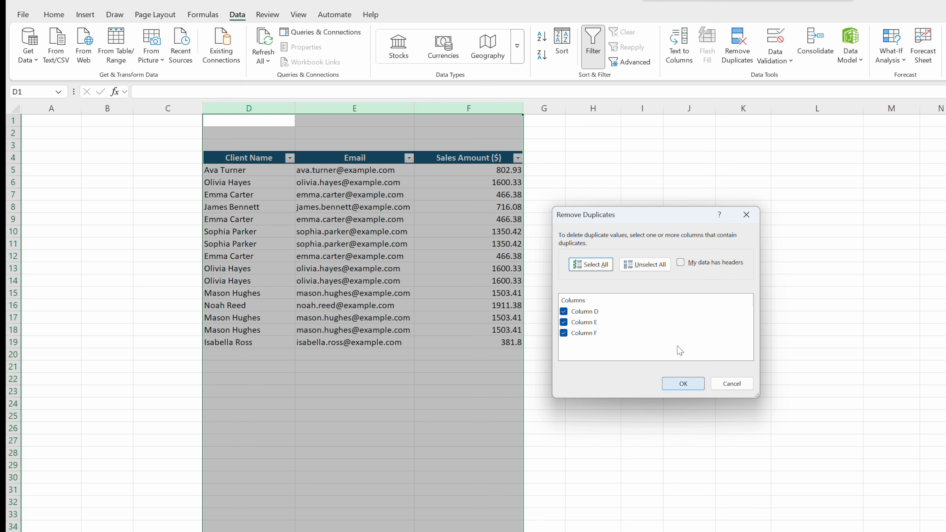
{"action": "left_click", "coordinate": [683, 261]}
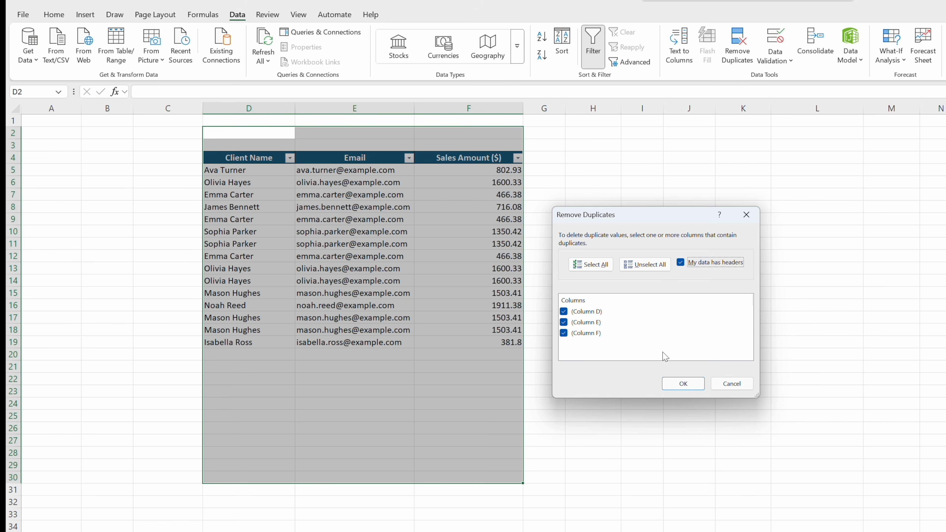
{"action": "left_click", "coordinate": [678, 387]}
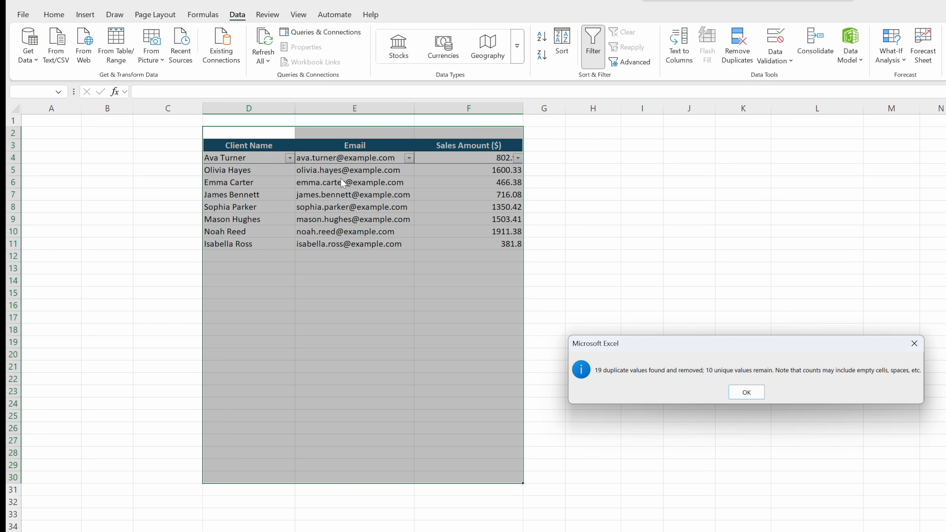
{"action": "left_click", "coordinate": [751, 394]}
{"action": "left_click", "coordinate": [321, 254]}
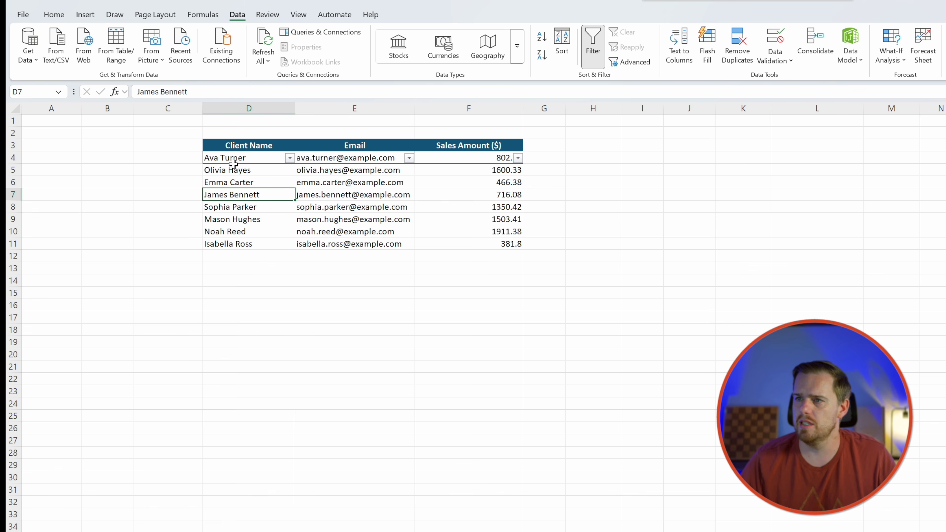
Move the filter from the first data row to the header cells D3:F3
{"action": "left_click", "coordinate": [231, 155]}
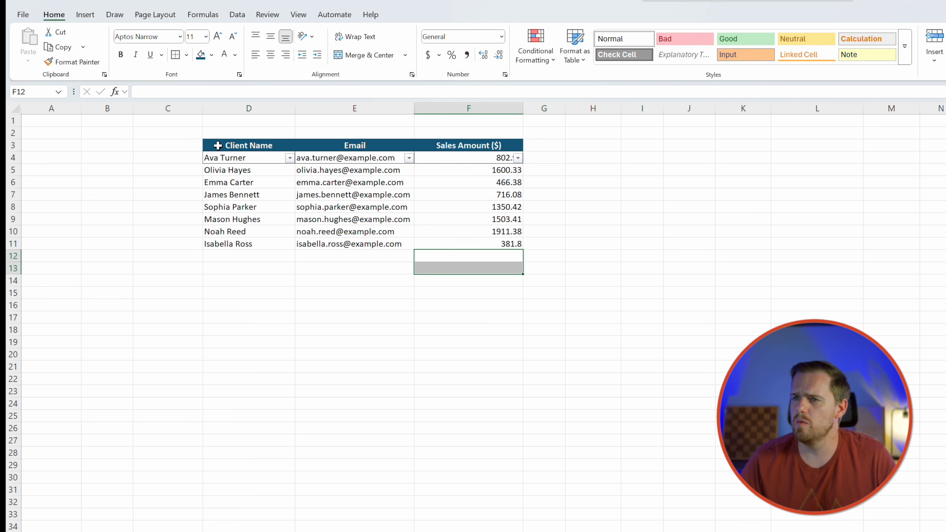
{"action": "left_click_drag", "start_coordinate": [217, 145], "coordinate": [469, 244]}
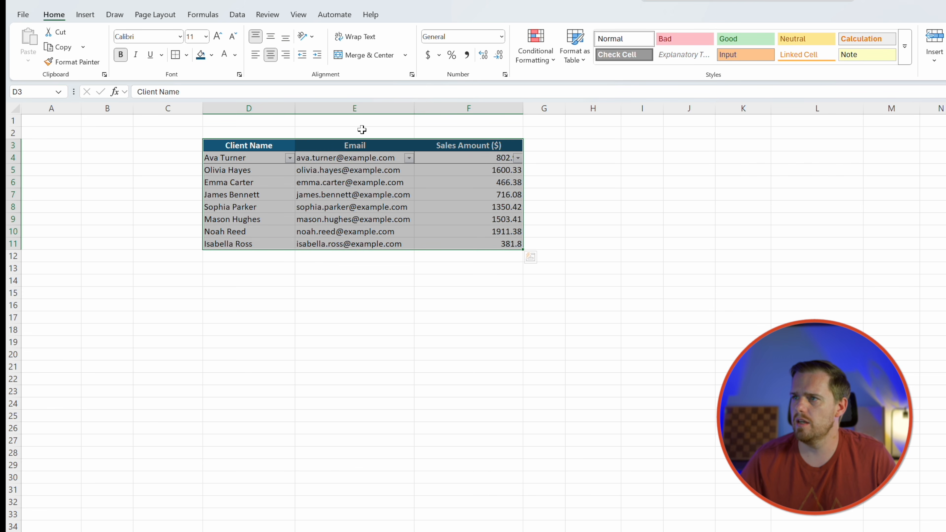
{"action": "left_click", "coordinate": [237, 15]}
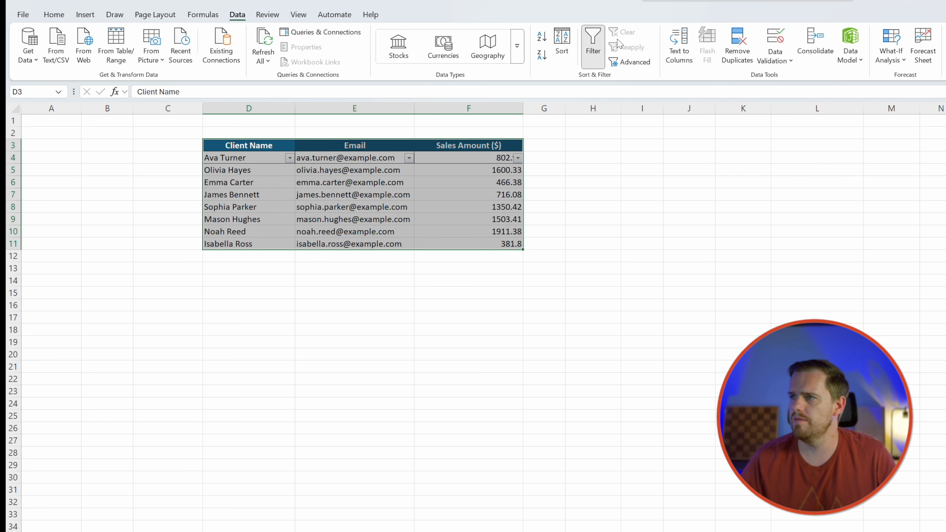
{"action": "left_click_drag", "start_coordinate": [270, 147], "coordinate": [469, 143]}
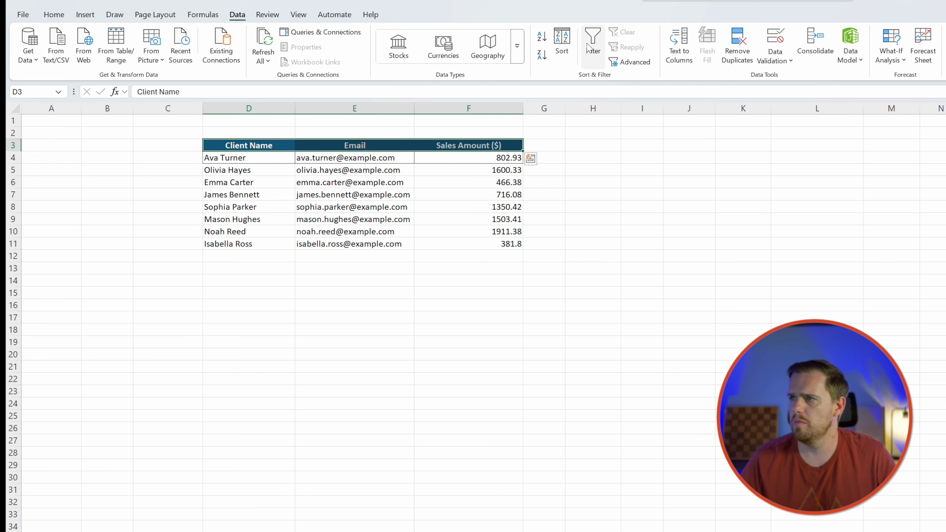
{"action": "left_click", "coordinate": [298, 183]}
Copy the formatting of client name cell D6 onto the first data row, D4:F4, with Format Painter
{"action": "left_click", "coordinate": [234, 184]}
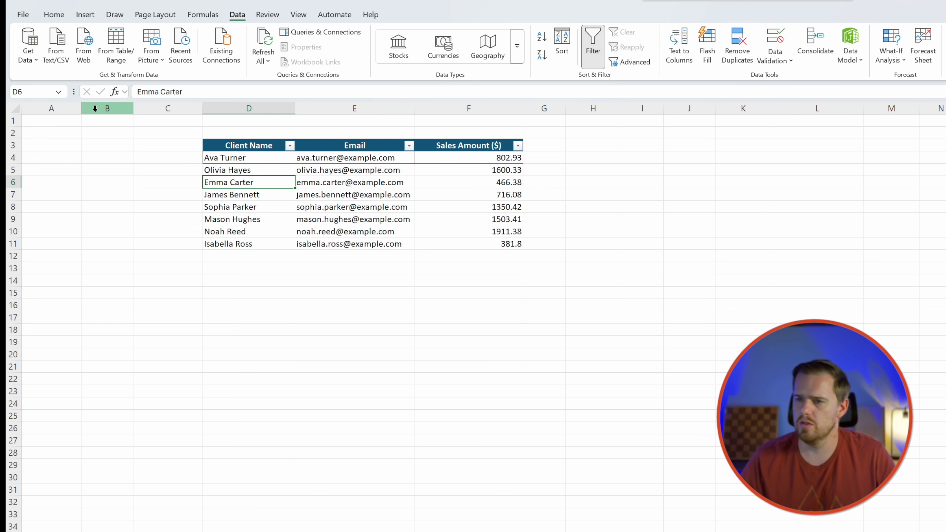
{"action": "key", "text": "alt"}
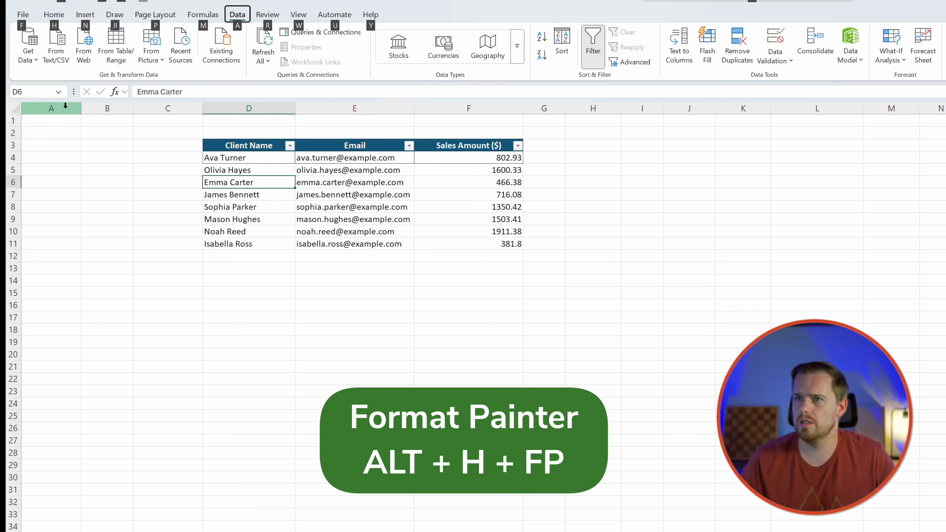
{"action": "key", "text": "h"}
{"action": "key", "text": "f"}
{"action": "key", "text": "p"}
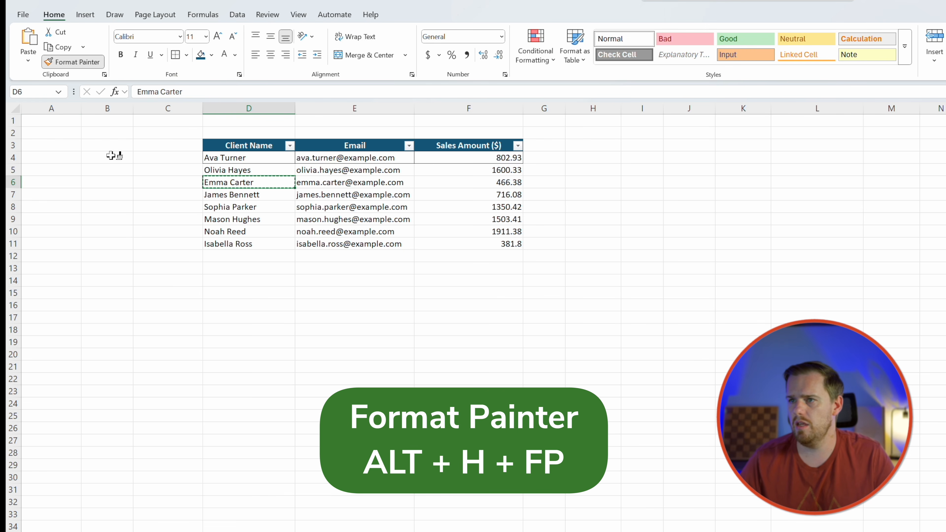
{"action": "left_click_drag", "start_coordinate": [213, 164], "coordinate": [510, 159]}
{"action": "left_click", "coordinate": [371, 207]}
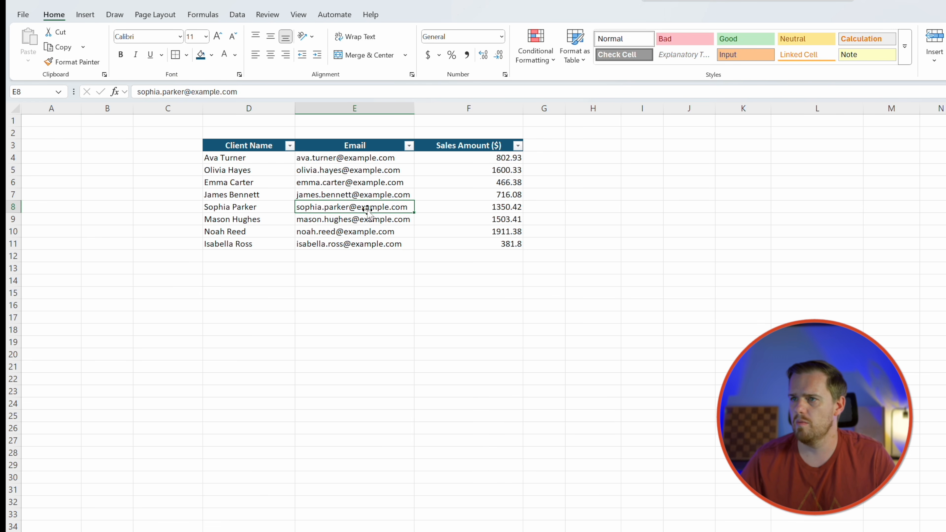
{"action": "left_click", "coordinate": [265, 183]}
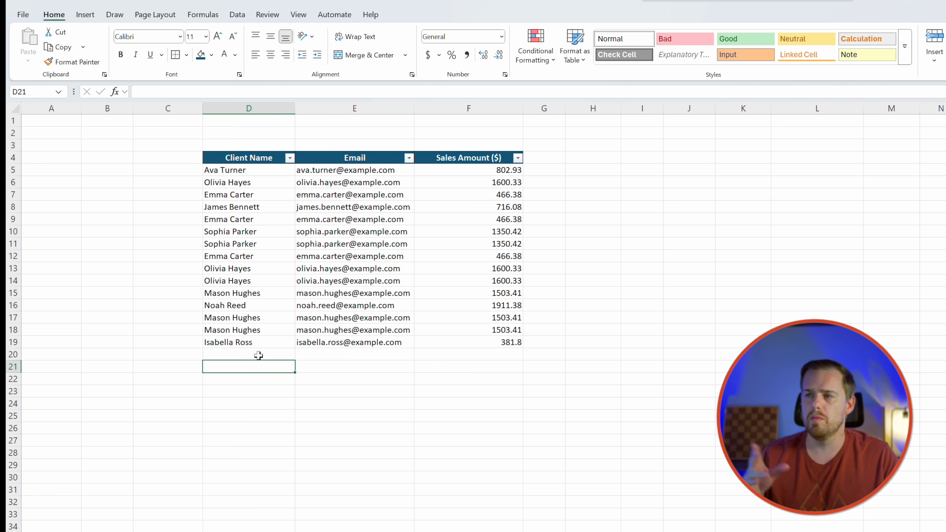
Highlight duplicate values in D5:F19 with conditional formatting, using Light Red Fill with Dark Red Text
{"action": "left_click", "coordinate": [298, 293]}
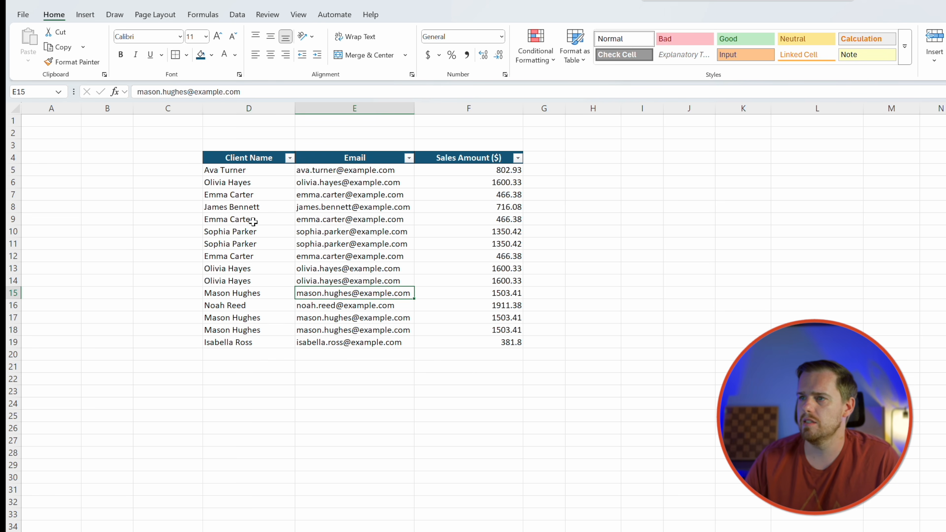
{"action": "left_click", "coordinate": [239, 171]}
{"action": "mouse_move", "coordinate": [237, 167]}
{"action": "left_mouse_down"}
{"action": "mouse_move", "coordinate": [492, 292]}
{"action": "mouse_move", "coordinate": [489, 346]}
{"action": "left_mouse_up"}
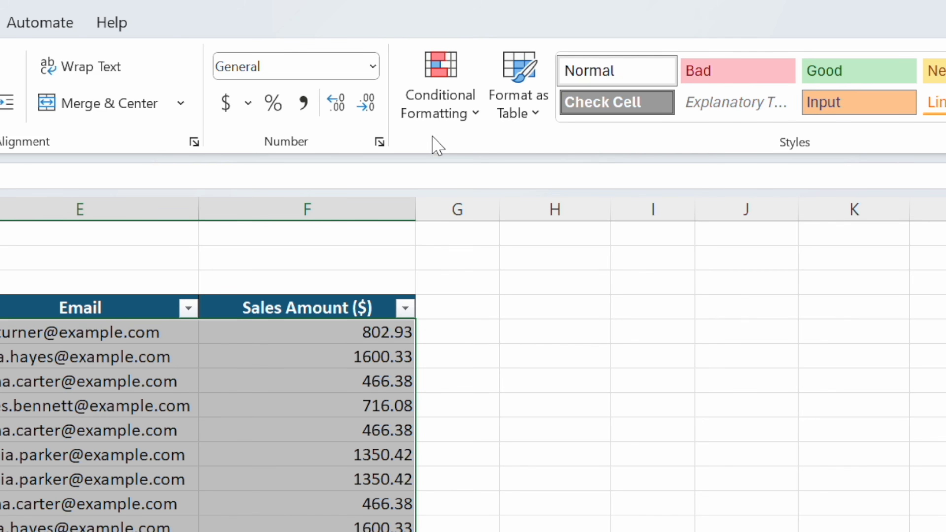
{"action": "left_click", "coordinate": [432, 123]}
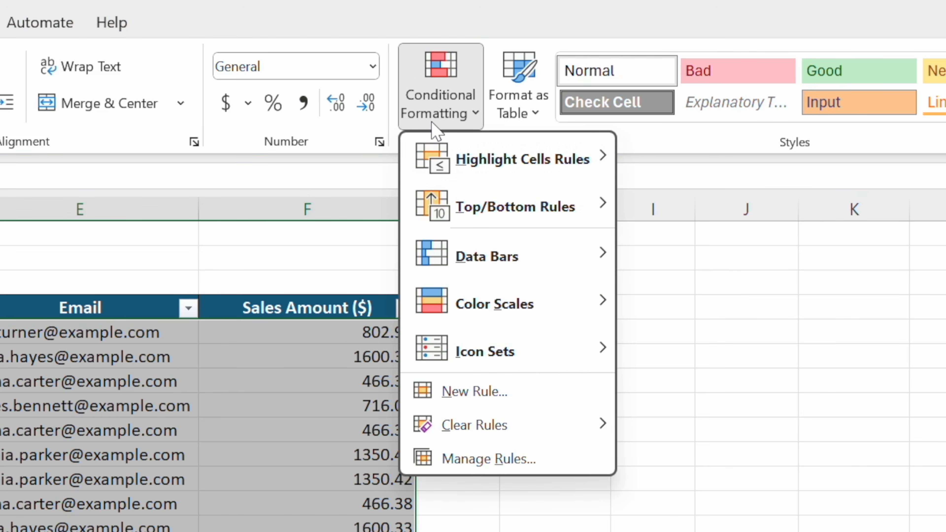
{"action": "mouse_move", "coordinate": [428, 146]}
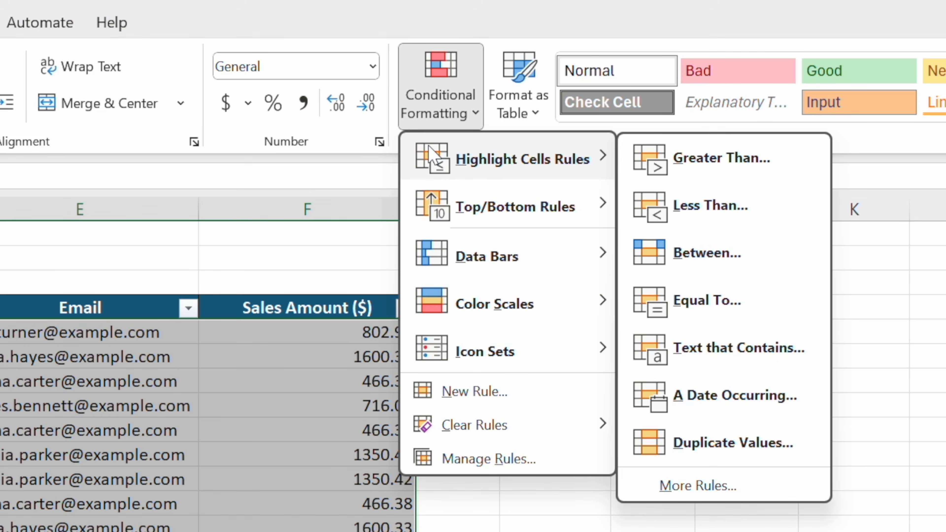
{"action": "left_click", "coordinate": [635, 447]}
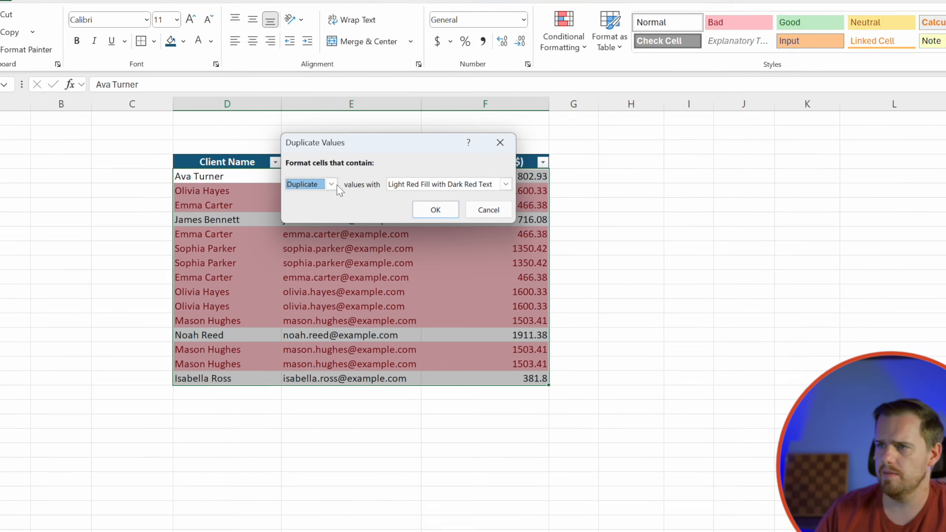
{"action": "left_click", "coordinate": [482, 262]}
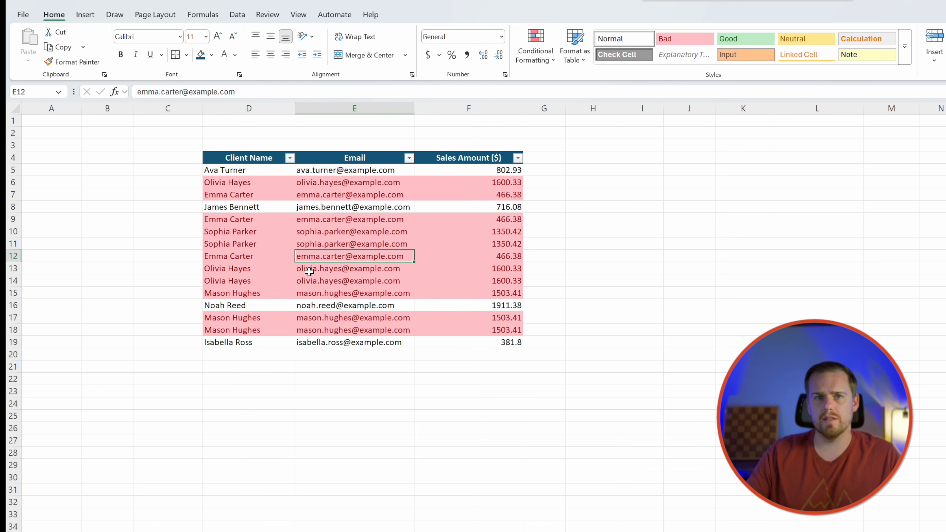
Sort the list by Client Name from A to Z
{"action": "left_click", "coordinate": [277, 268]}
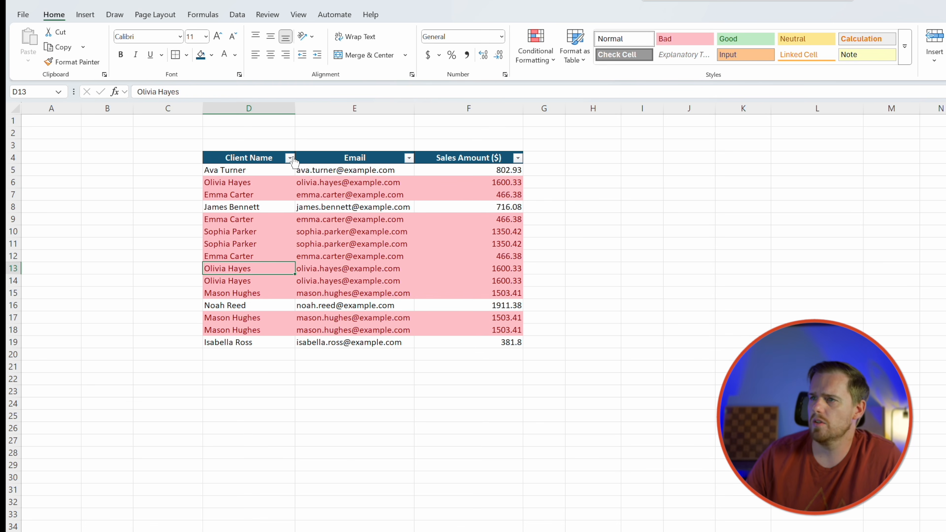
{"action": "left_click", "coordinate": [291, 158]}
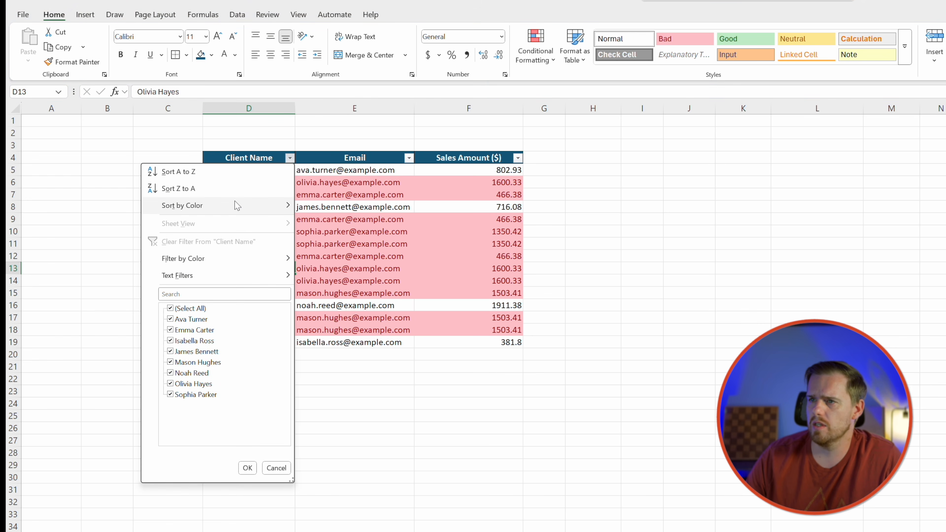
{"action": "left_click", "coordinate": [234, 173]}
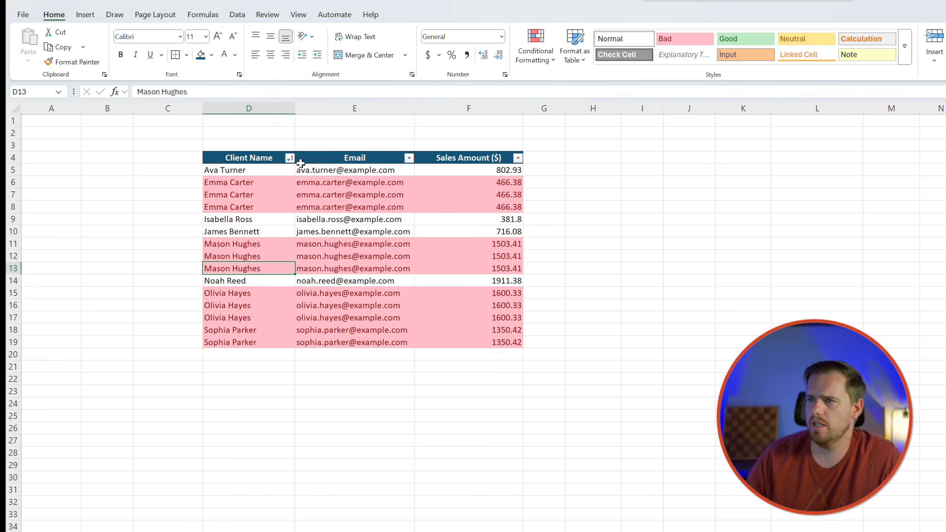
Sort the Client Name column by cell color to place the light red duplicate rows first
{"action": "left_click", "coordinate": [290, 158]}
{"action": "mouse_move", "coordinate": [257, 204]}
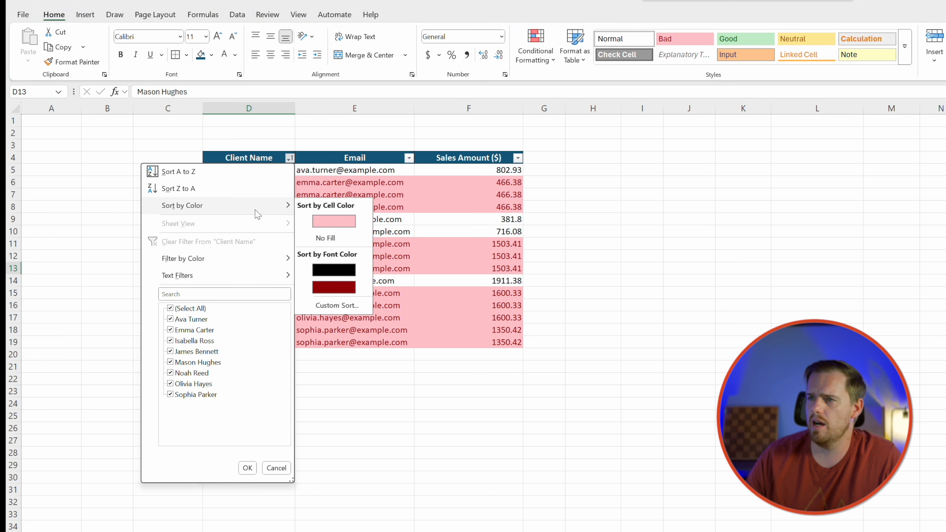
{"action": "left_click", "coordinate": [335, 219]}
{"action": "left_click_drag", "start_coordinate": [228, 167], "coordinate": [433, 299]}
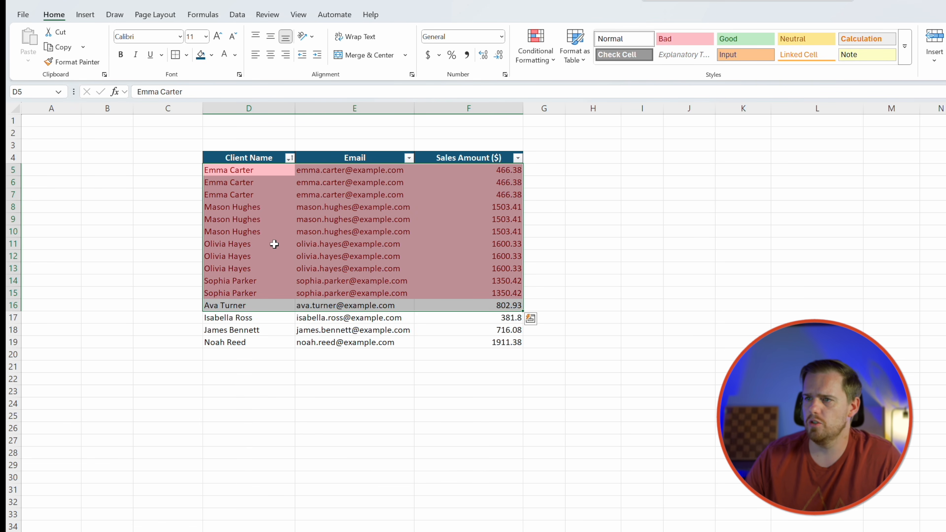
{"action": "left_click", "coordinate": [247, 189]}
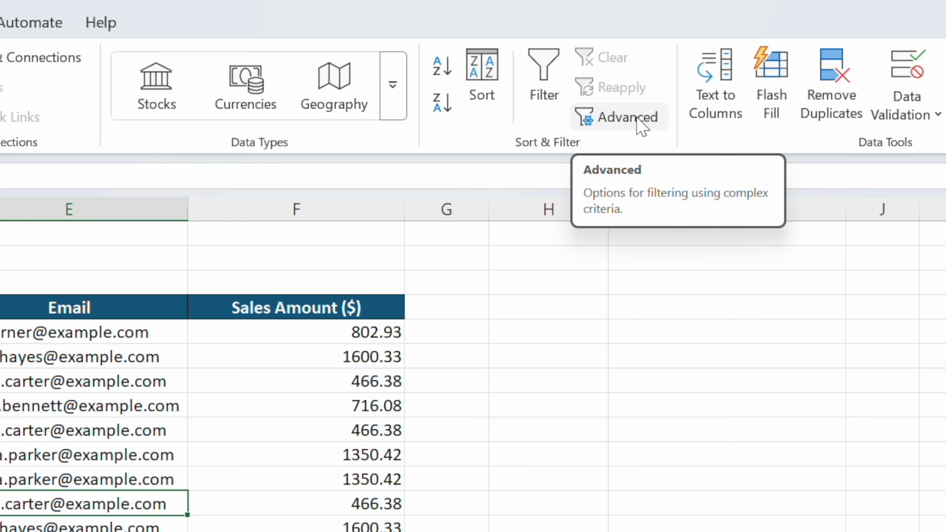
Use Advanced Filter to copy only the unique records of D5:F19 to another location starting at H5
{"action": "left_click", "coordinate": [636, 118]}
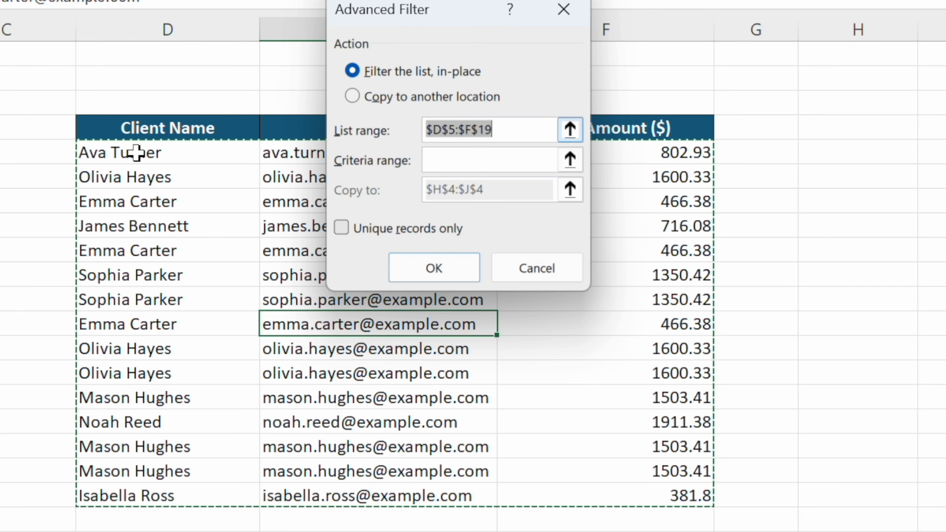
{"action": "left_click_drag", "start_coordinate": [136, 152], "coordinate": [637, 483]}
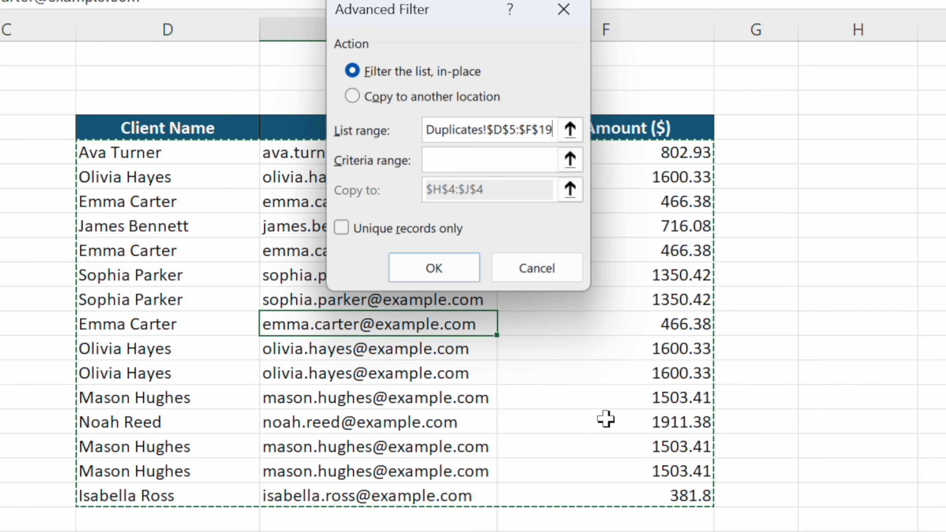
{"action": "left_click", "coordinate": [374, 99]}
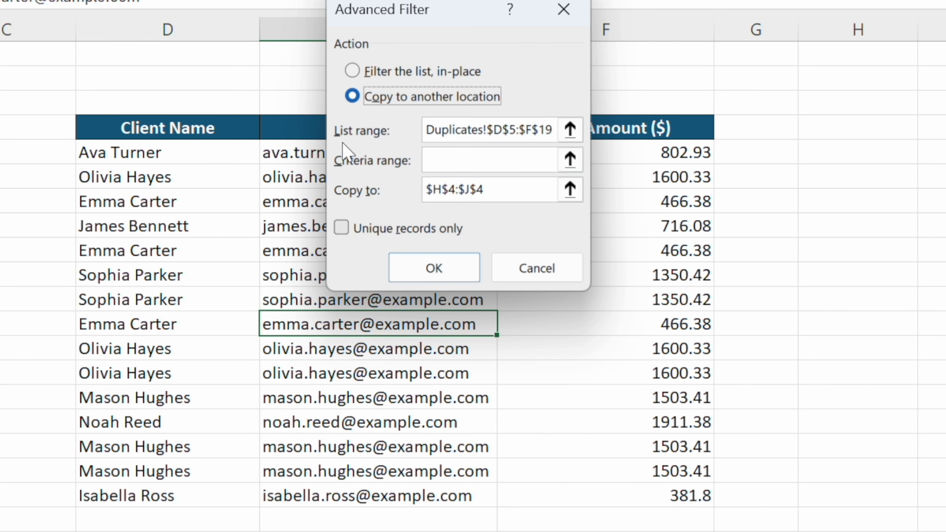
{"action": "left_click", "coordinate": [506, 188]}
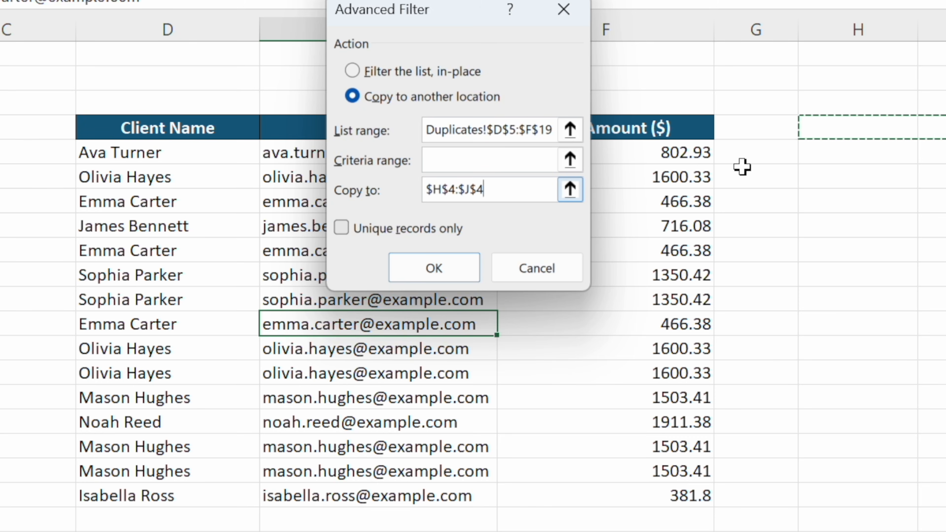
{"action": "left_click_drag", "start_coordinate": [857, 131], "coordinate": [857, 141]}
{"action": "left_click", "coordinate": [845, 157]}
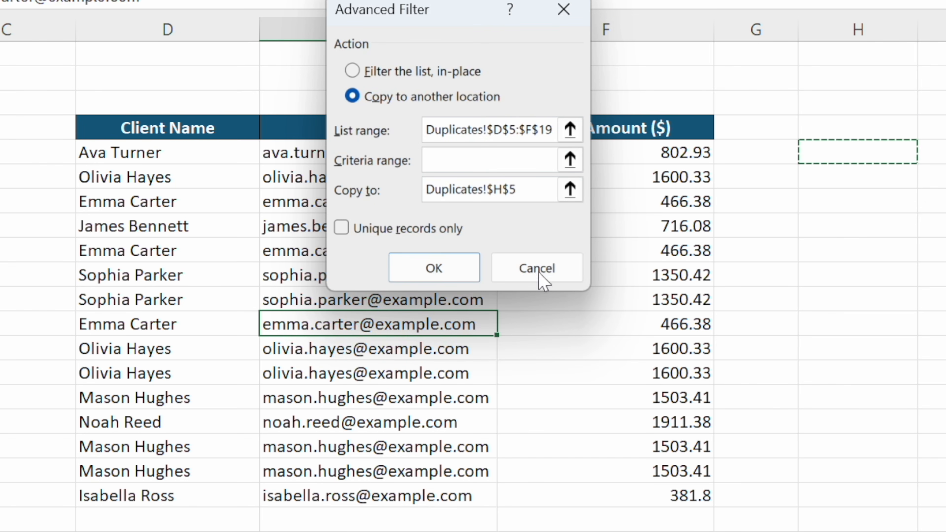
{"action": "left_click", "coordinate": [404, 228]}
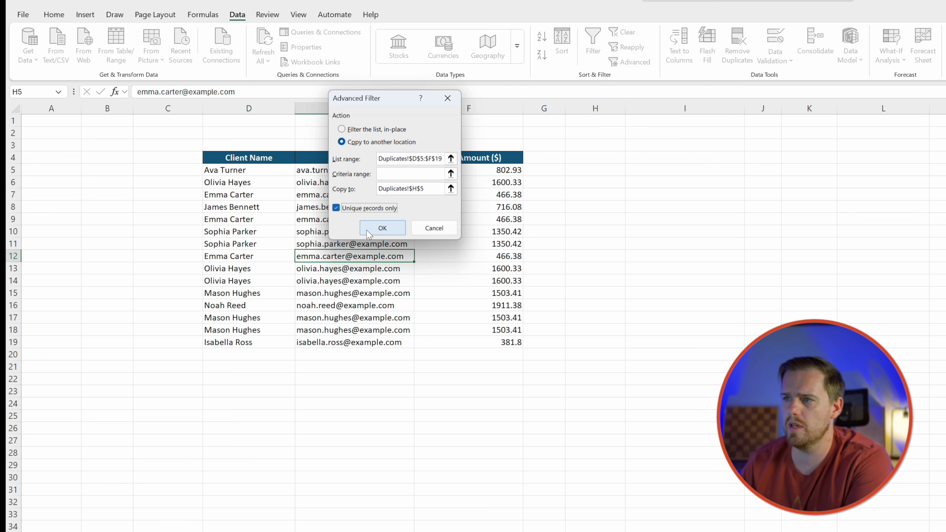
{"action": "left_click", "coordinate": [383, 229]}
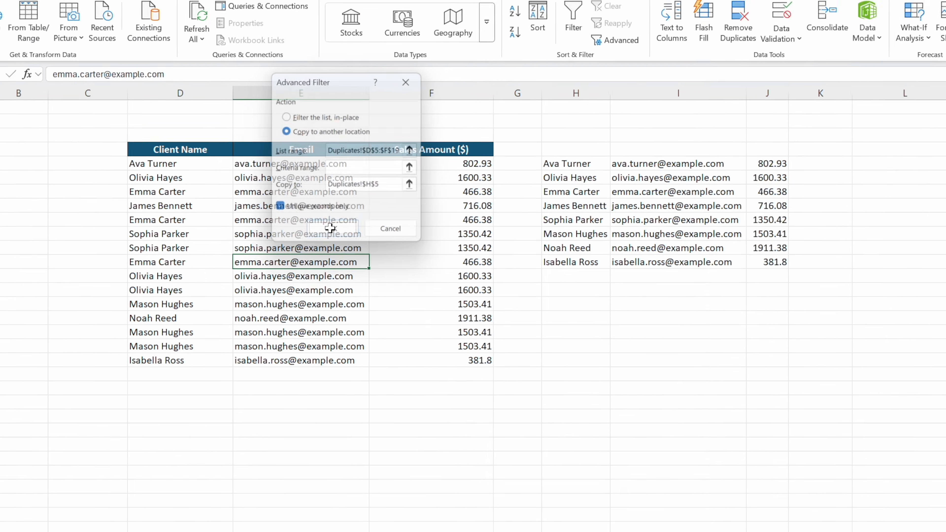
{"action": "left_click_drag", "start_coordinate": [446, 125], "coordinate": [460, 298]}
{"action": "left_click", "coordinate": [429, 328]}
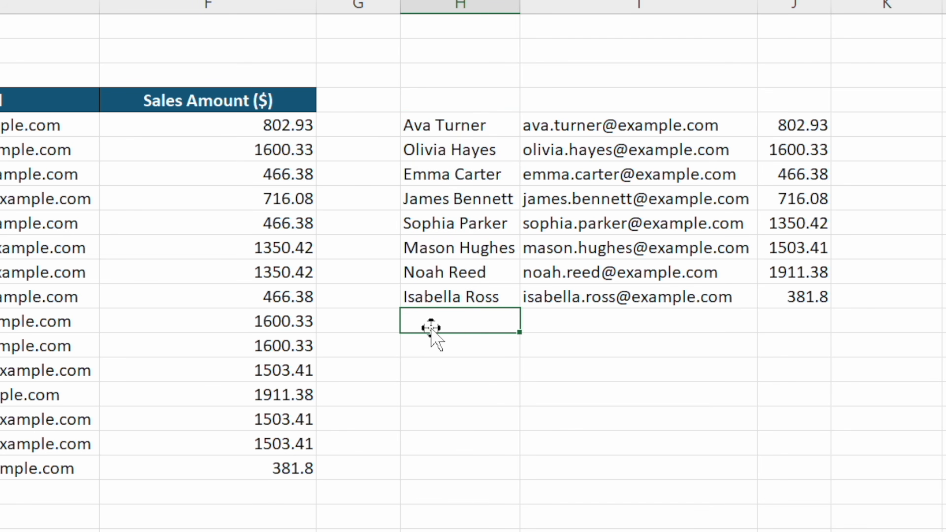
Copy the header row D4:F4 to H4 above the extracted unique records and autofit the width of column J
{"action": "left_click_drag", "start_coordinate": [248, 157], "coordinate": [480, 157]}
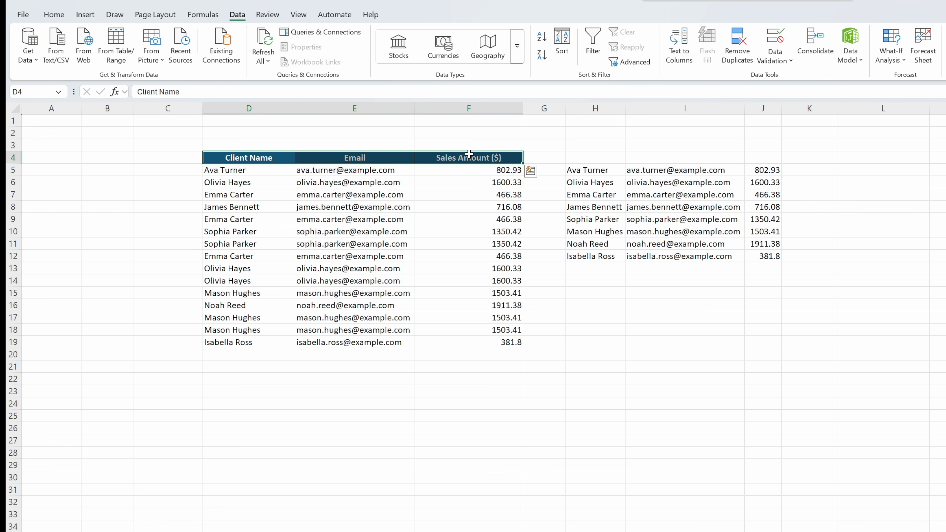
{"action": "left_click", "coordinate": [581, 166]}
{"action": "left_click", "coordinate": [583, 159]}
{"action": "key", "text": "ctrl+c"}
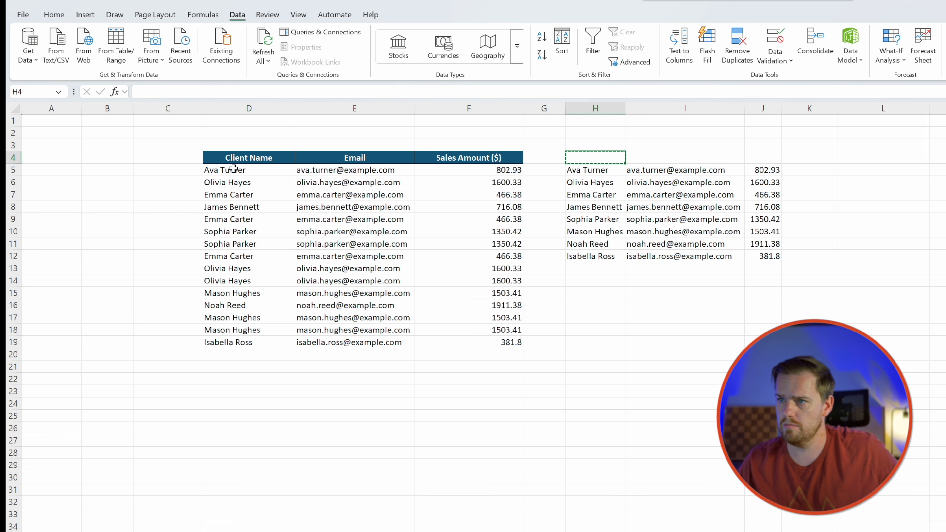
{"action": "left_click_drag", "start_coordinate": [233, 158], "coordinate": [469, 161]}
{"action": "key", "text": "ctrl+c"}
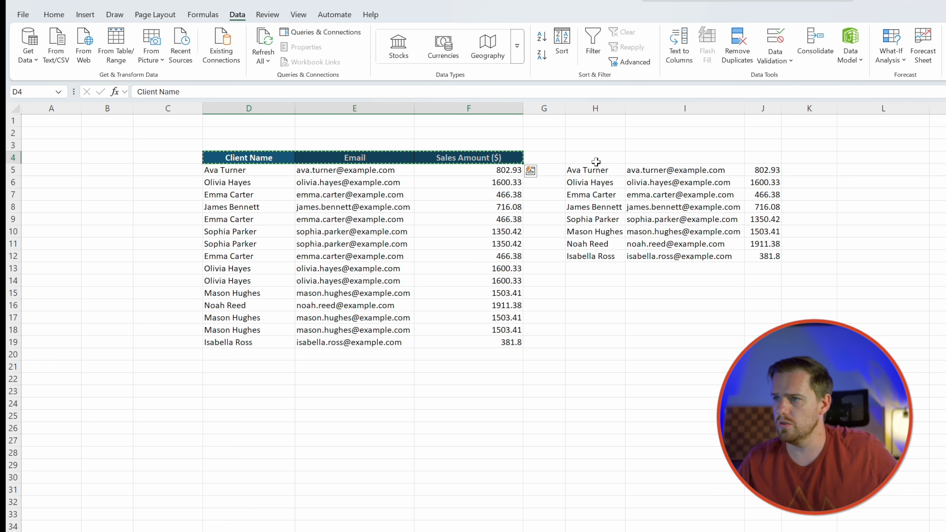
{"action": "left_click", "coordinate": [595, 157]}
{"action": "key", "text": "ctrl+v"}
{"action": "left_click", "coordinate": [661, 205]}
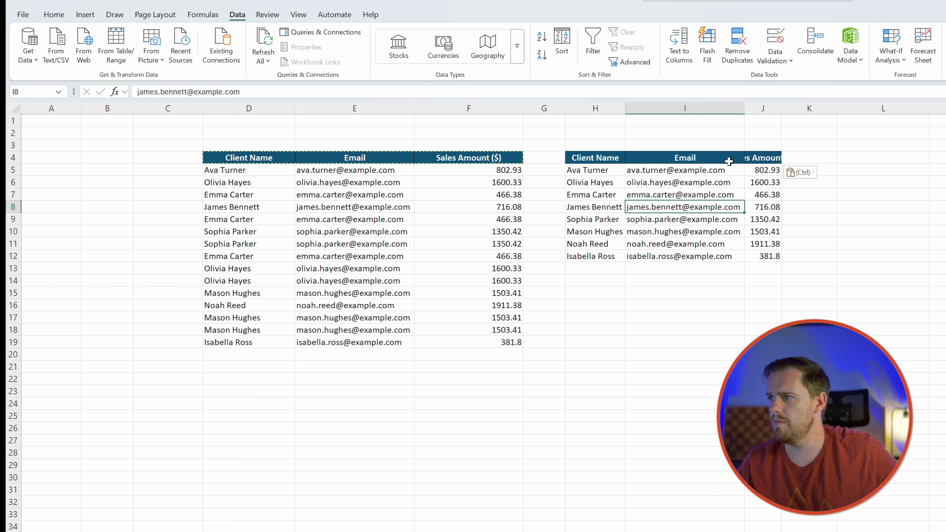
{"action": "double_click", "coordinate": [786, 107]}
{"action": "left_click", "coordinate": [536, 403]}
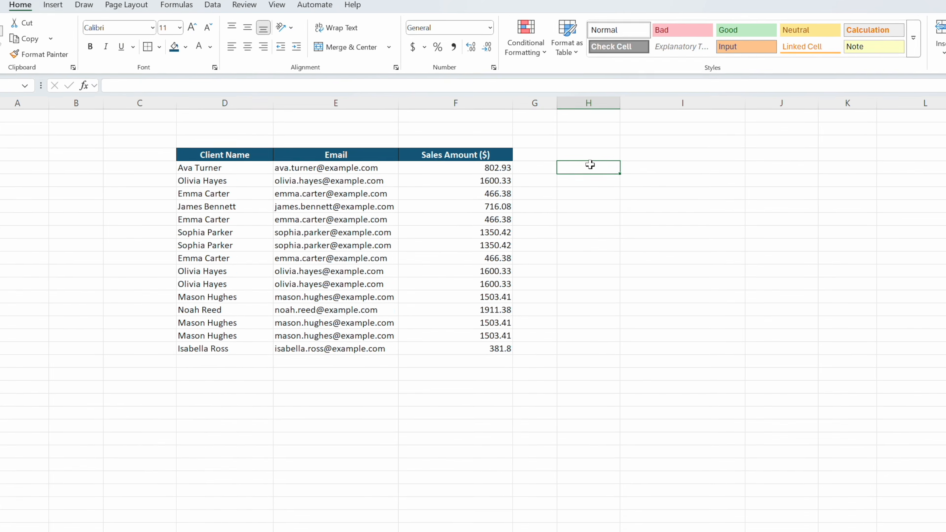
Enter =UNIQUE(D5:D19) in H5 and fill the formula across to column J
{"action": "type", "text": "=uniq"}
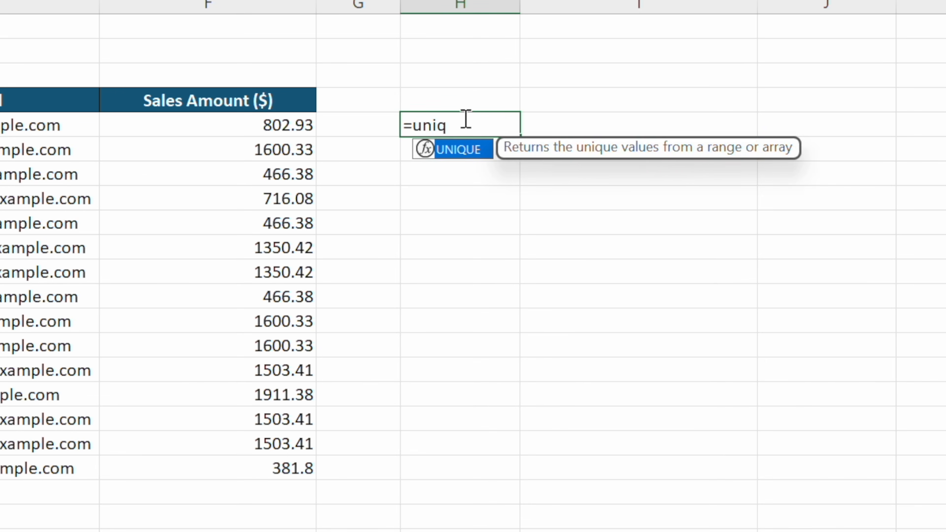
{"action": "key", "text": "Tab"}
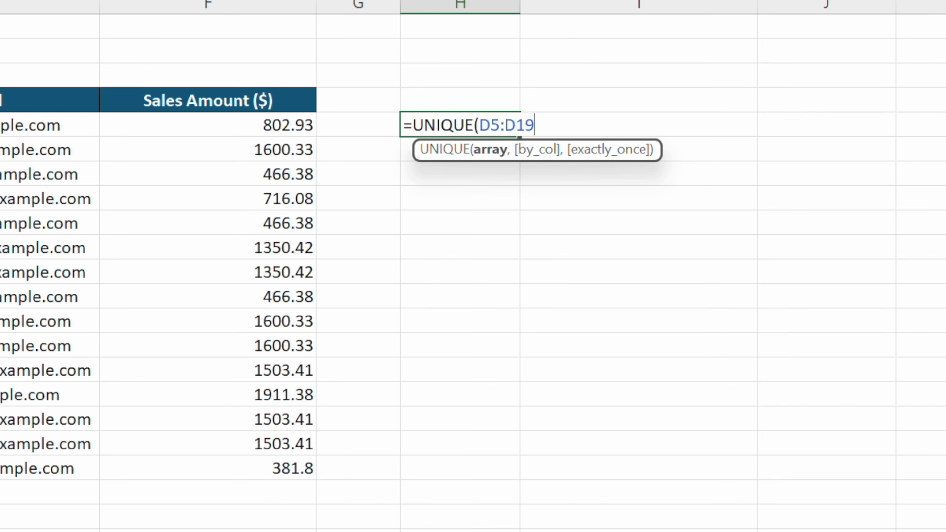
{"action": "type", "text": ")"}
{"action": "key", "text": "Return"}
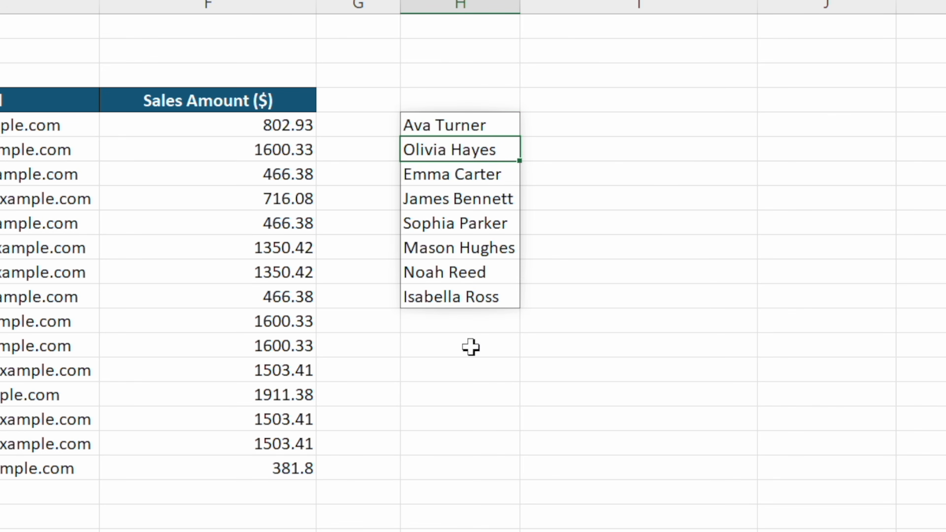
{"action": "left_click_drag", "start_coordinate": [483, 119], "coordinate": [842, 317]}
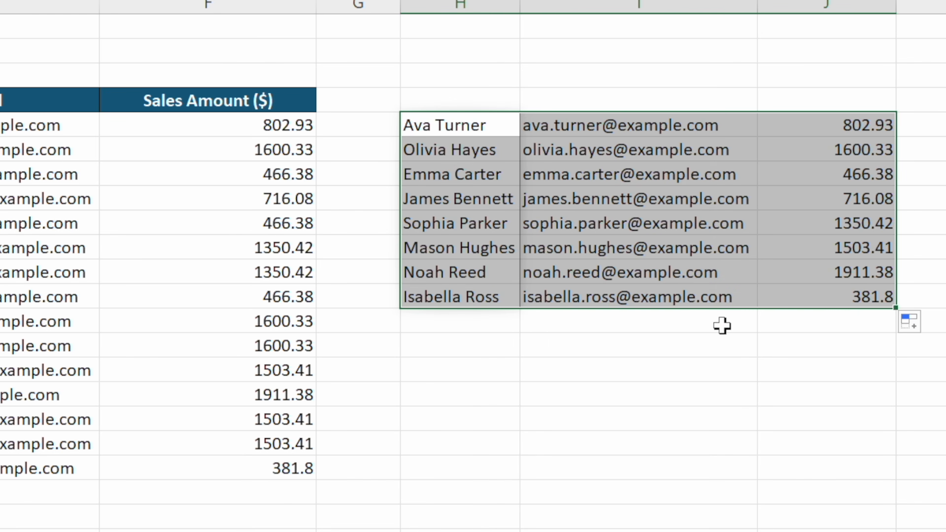
{"action": "left_click", "coordinate": [713, 323]}
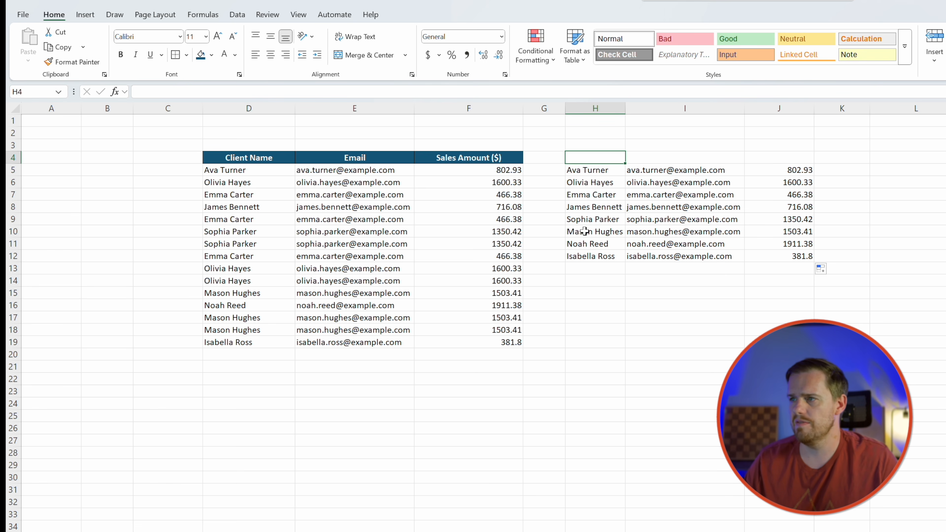
Copy the header row D4:F4 to H4 above the UNIQUE results and turn on filters for headers H4:J4
{"action": "left_click_drag", "start_coordinate": [262, 159], "coordinate": [482, 159]}
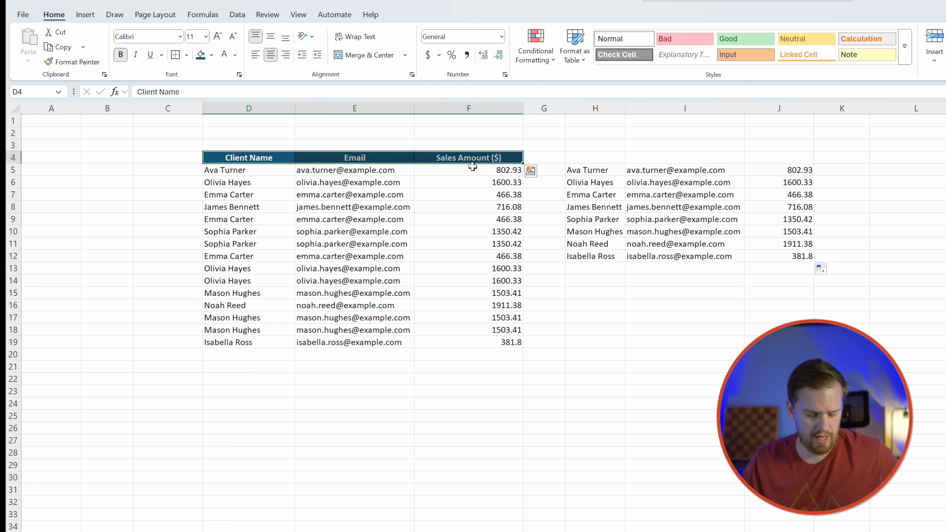
{"action": "left_click", "coordinate": [596, 158]}
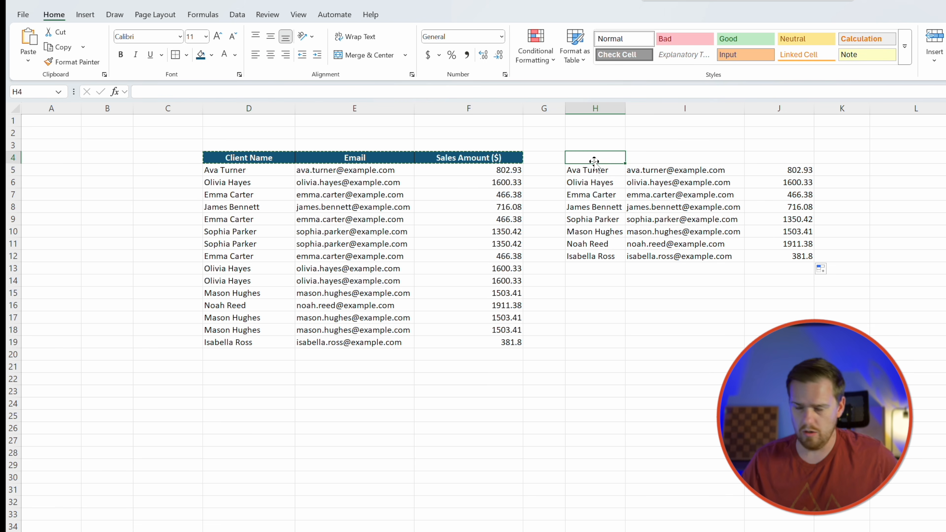
{"action": "key", "text": "ctrl+v"}
{"action": "left_click", "coordinate": [595, 203]}
{"action": "left_click_drag", "start_coordinate": [594, 159], "coordinate": [778, 158]}
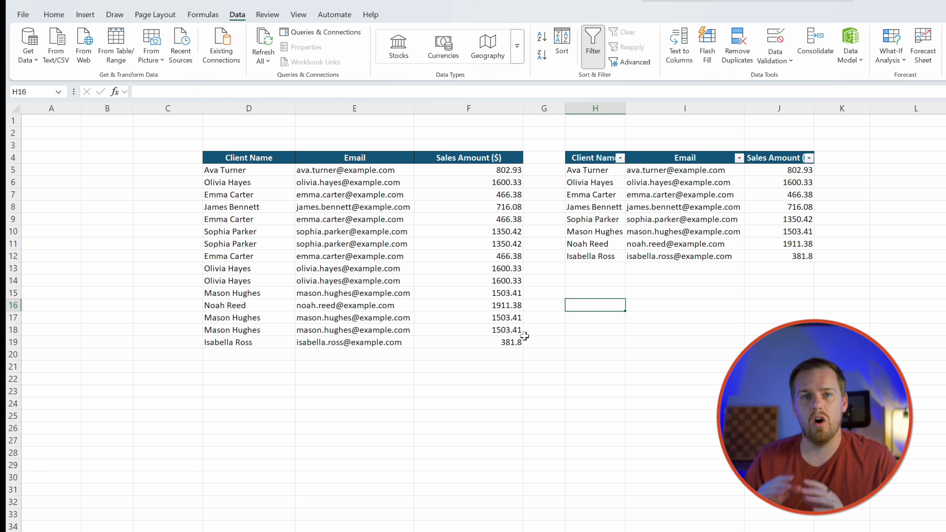
{"action": "key", "text": "Up"}
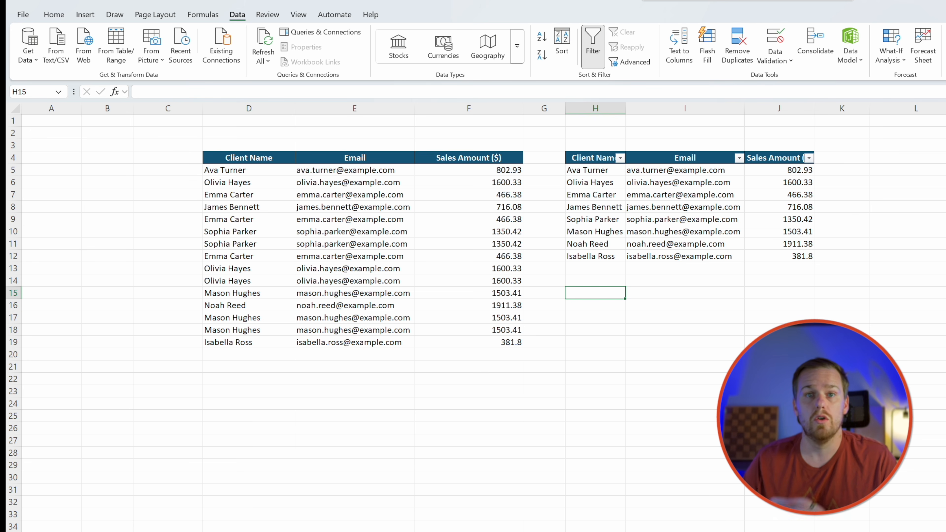